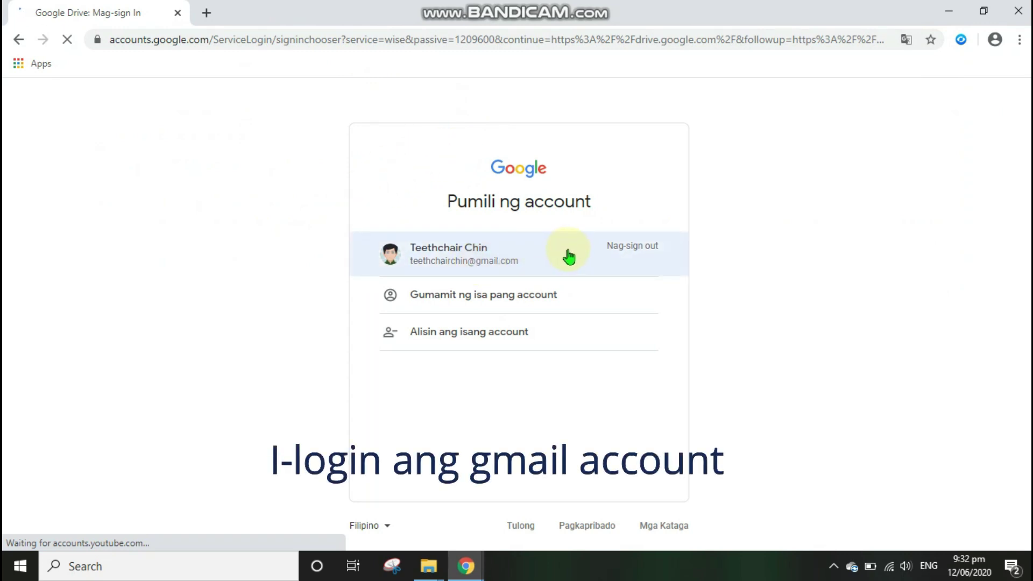
Step: Sign in to Google Drive with the listed account by entering the account password
{"action": "left_click", "coordinate": [567, 250]}
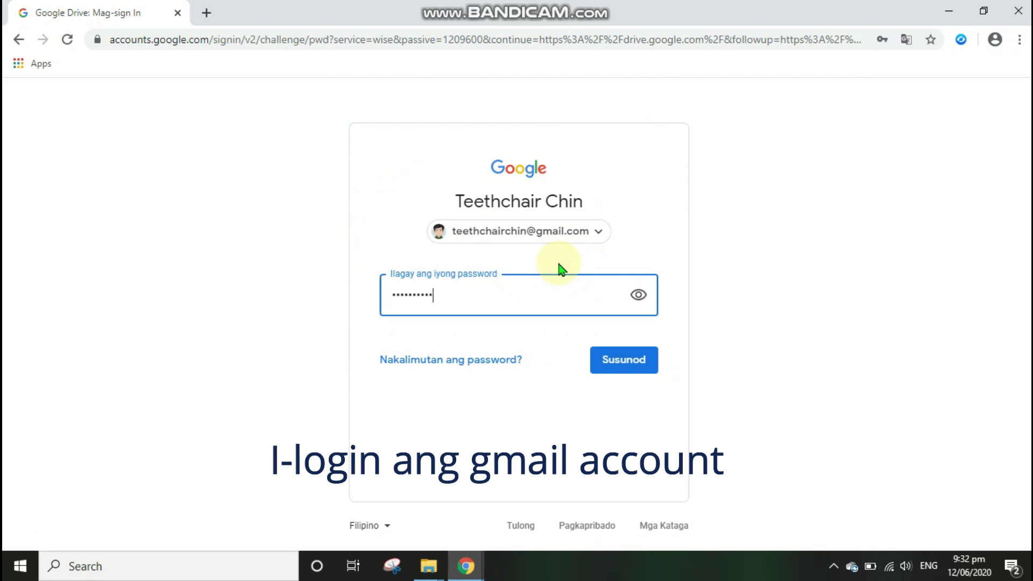
{"action": "key", "text": "Return"}
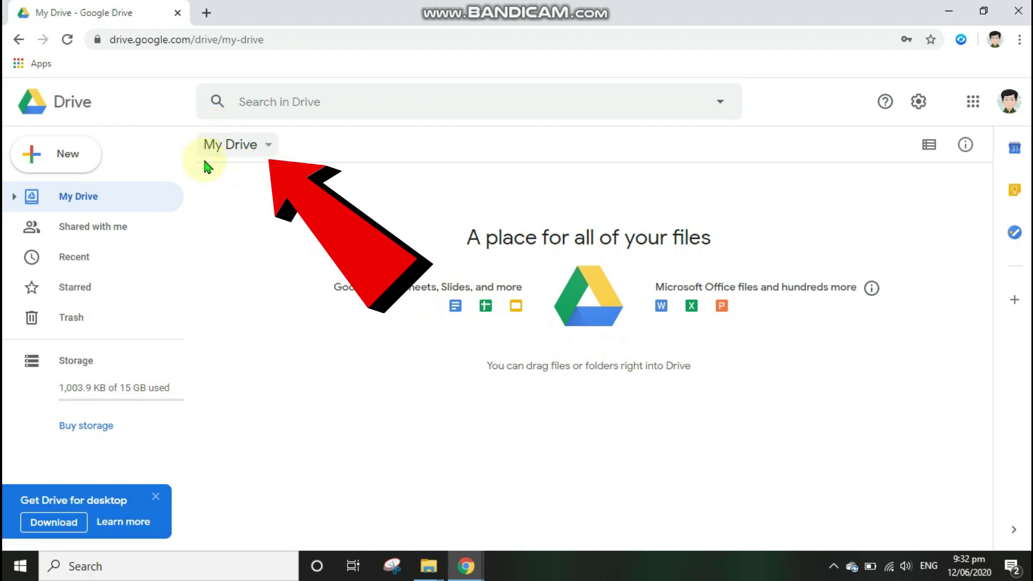
Step: Upload the Lorem Ipsum Word document from the Desktop to My Drive
{"action": "left_click", "coordinate": [269, 146]}
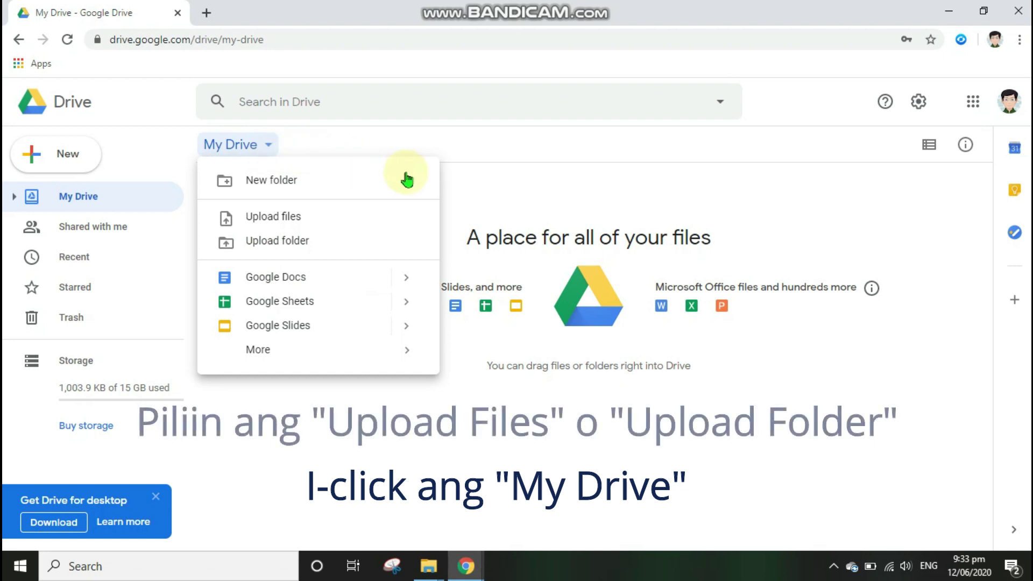
{"action": "left_click", "coordinate": [346, 218]}
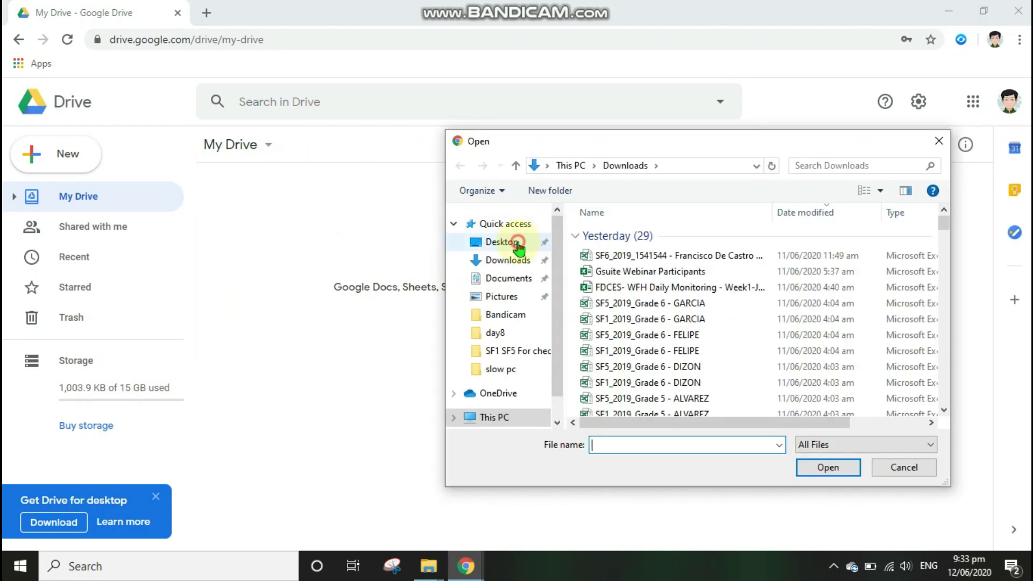
{"action": "left_click", "coordinate": [518, 245]}
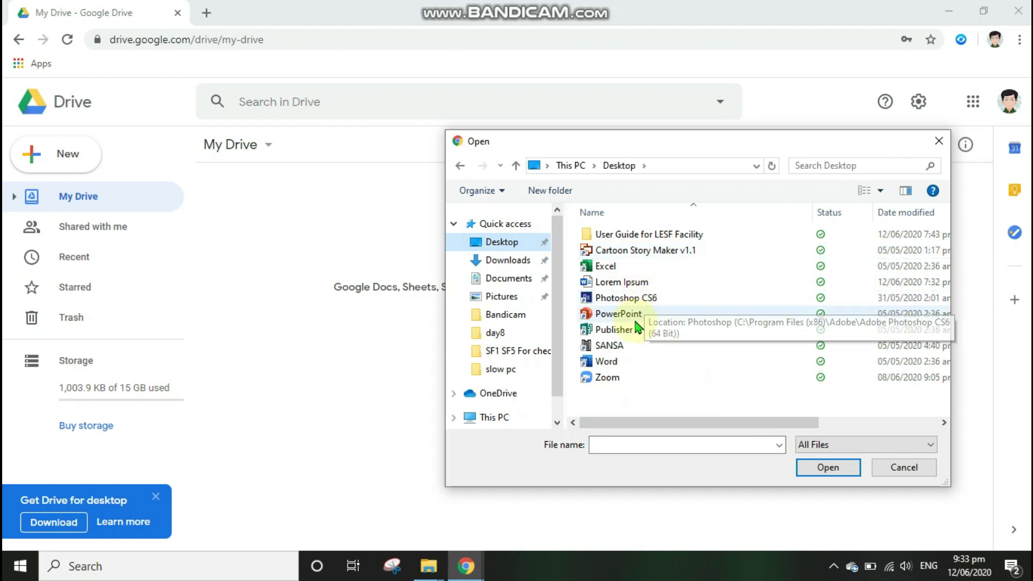
{"action": "left_click", "coordinate": [643, 283]}
{"action": "left_click", "coordinate": [835, 471]}
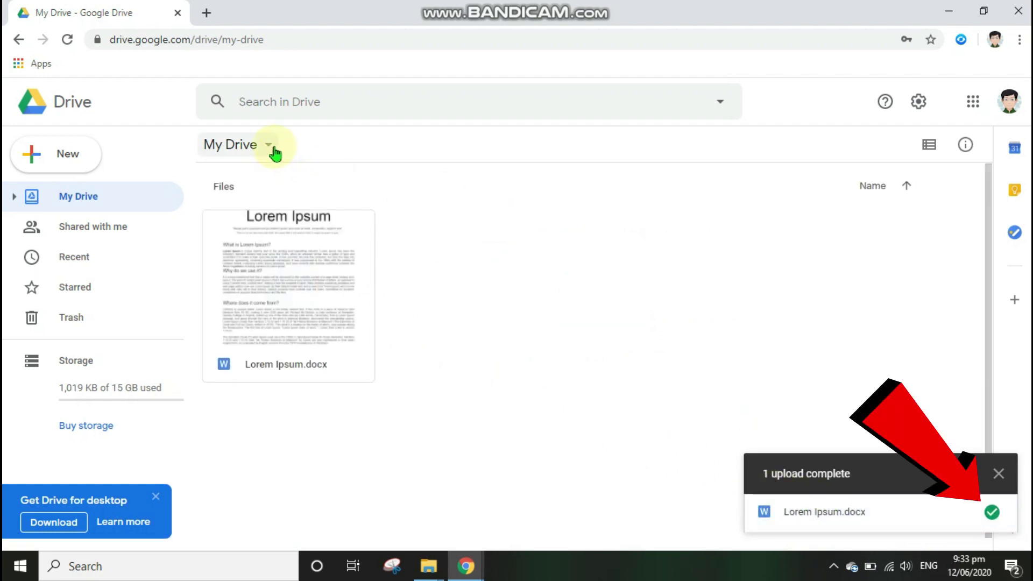
{"action": "mouse_move", "coordinate": [980, 530]}
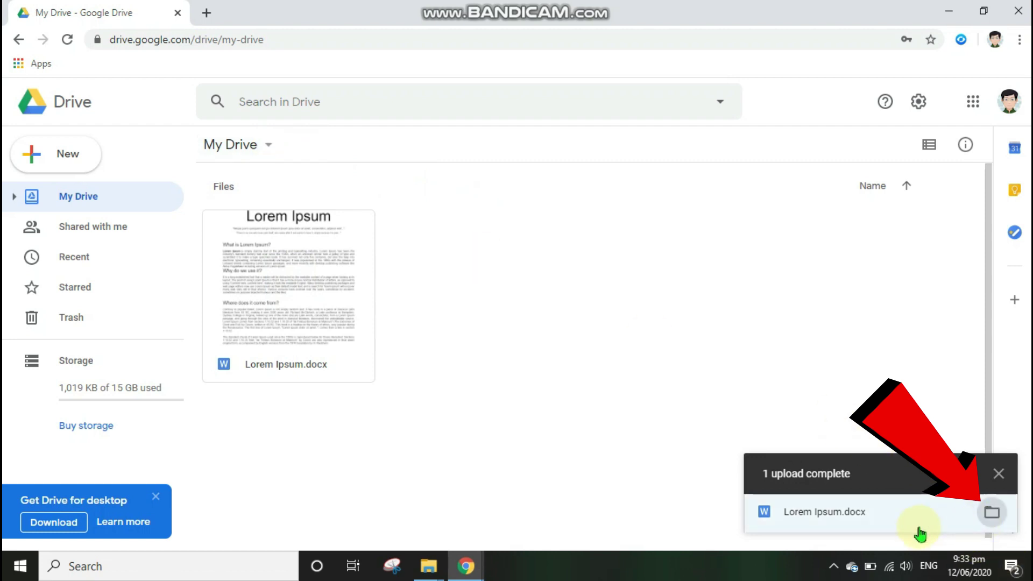
Step: Upload the "User Guide for LESF Facility" folder from the Desktop to My Drive and approve uploading its files
{"action": "left_click", "coordinate": [269, 153]}
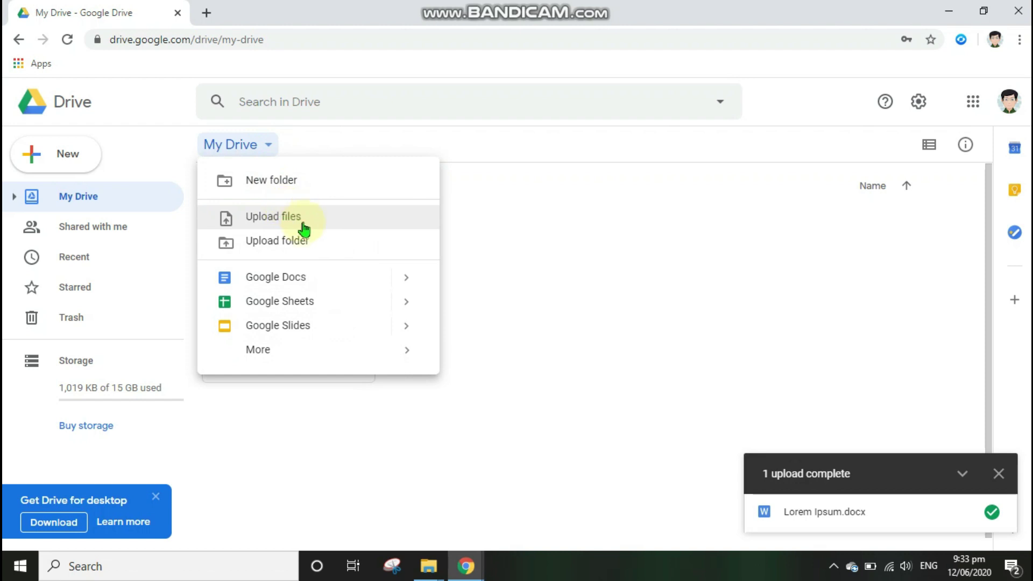
{"action": "left_click", "coordinate": [327, 248]}
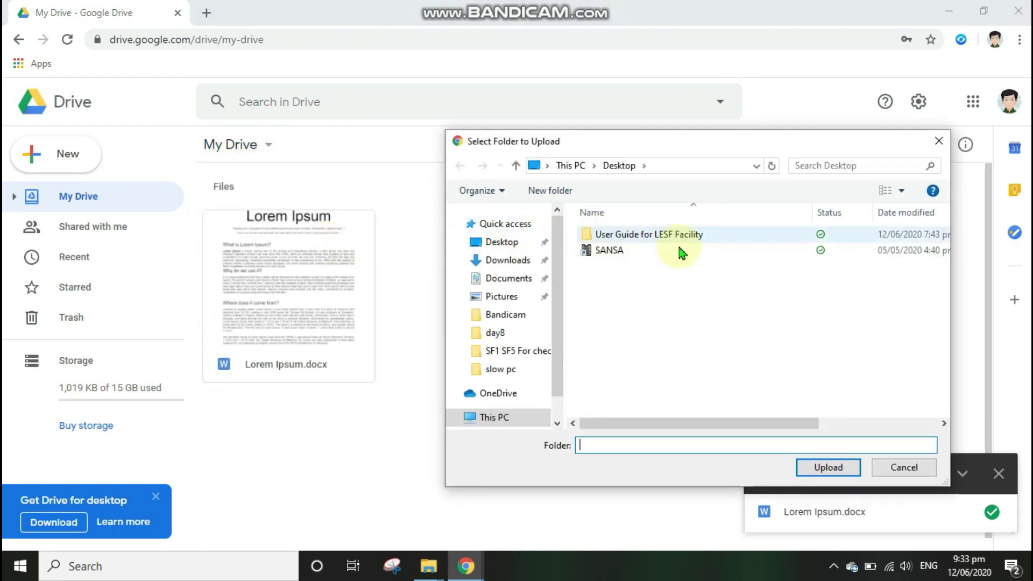
{"action": "left_click", "coordinate": [673, 241]}
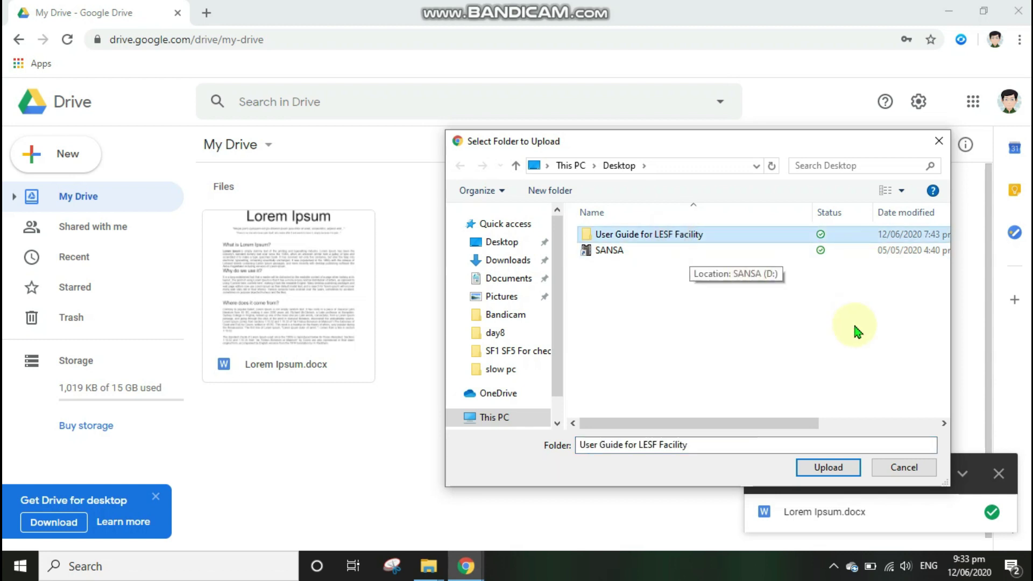
{"action": "left_click", "coordinate": [826, 469]}
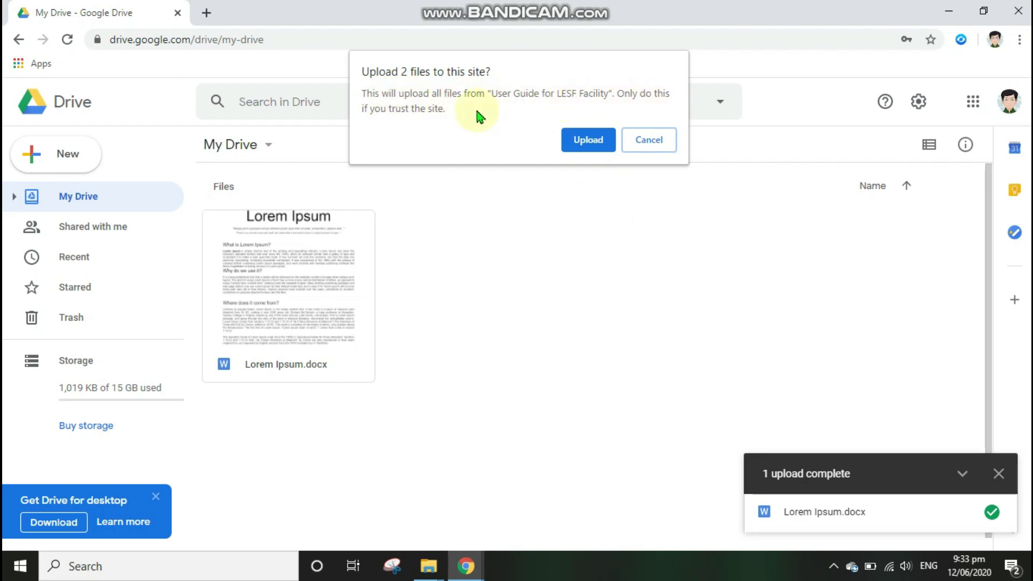
{"action": "left_click", "coordinate": [588, 139]}
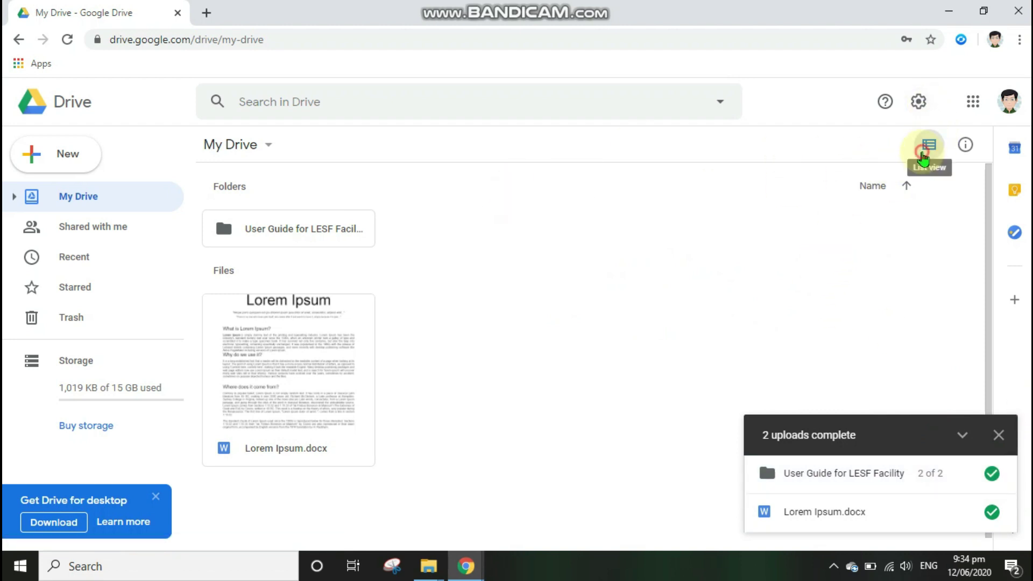
Step: Toggle My Drive between list and grid layouts, leaving it in list view
{"action": "left_click", "coordinate": [923, 150]}
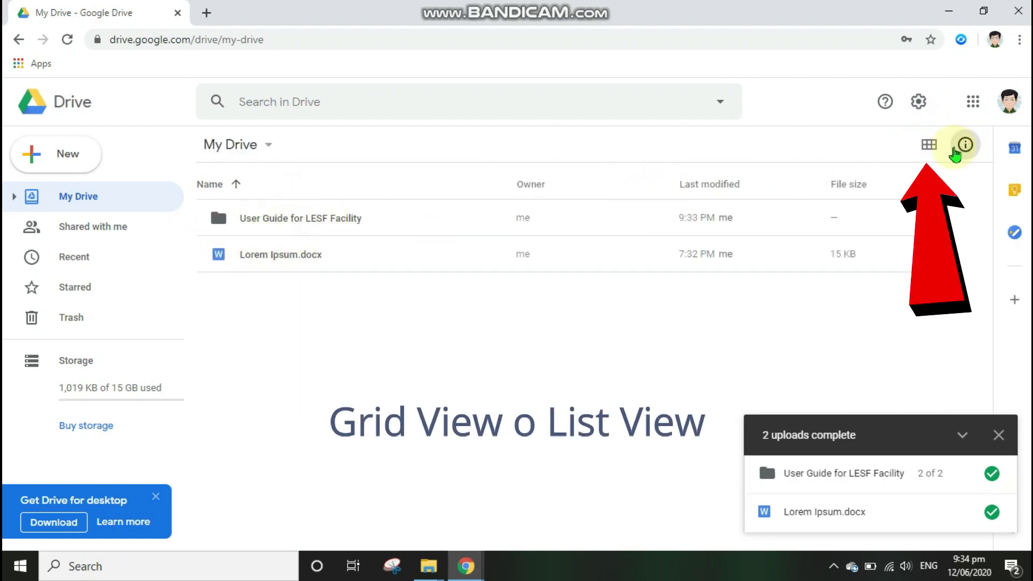
{"action": "left_click", "coordinate": [932, 150]}
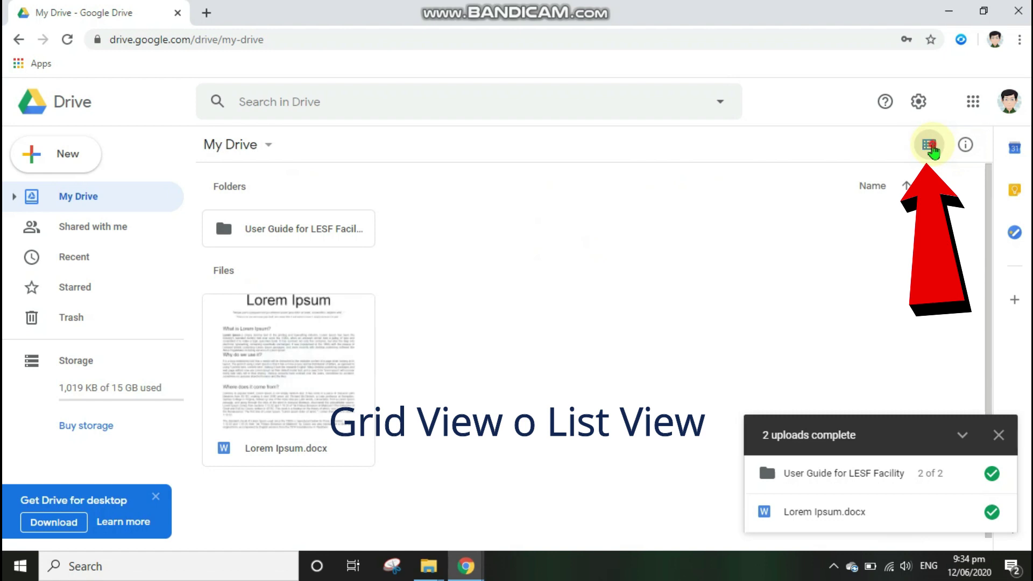
{"action": "left_click", "coordinate": [932, 150]}
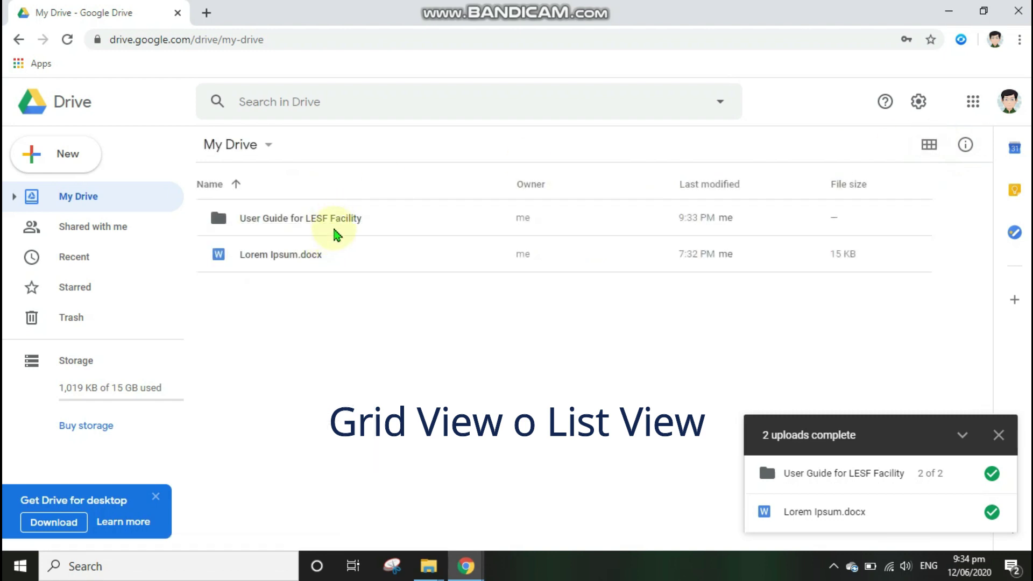
Step: Open the "User Guide for LESF Facility" folder to view its files and return to My Drive
{"action": "double_click", "coordinate": [338, 222]}
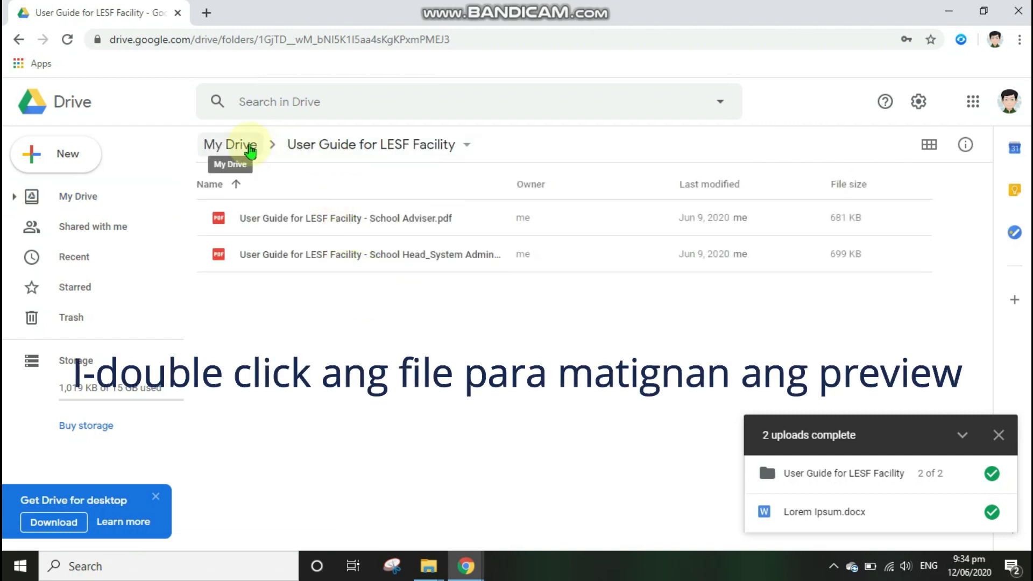
{"action": "left_click", "coordinate": [250, 148]}
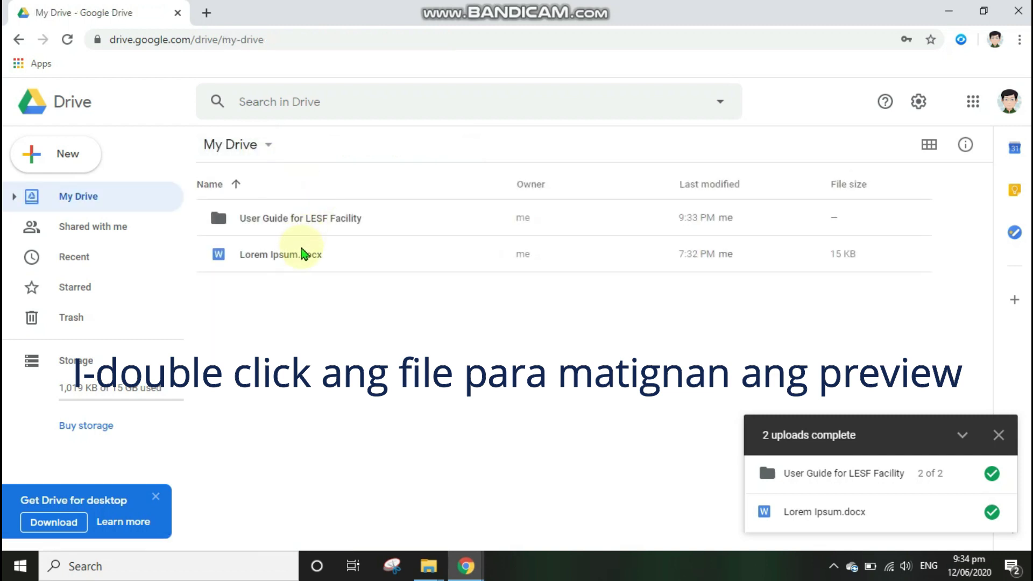
Step: Preview Lorem Ipsum.docx, look through its page, and close the preview
{"action": "left_click", "coordinate": [301, 254]}
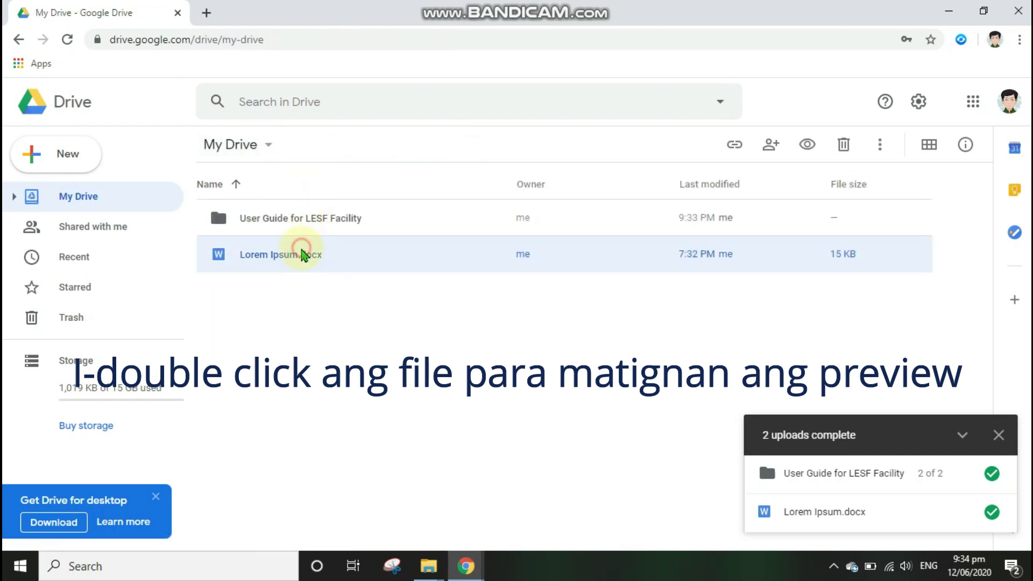
{"action": "double_click", "coordinate": [347, 257]}
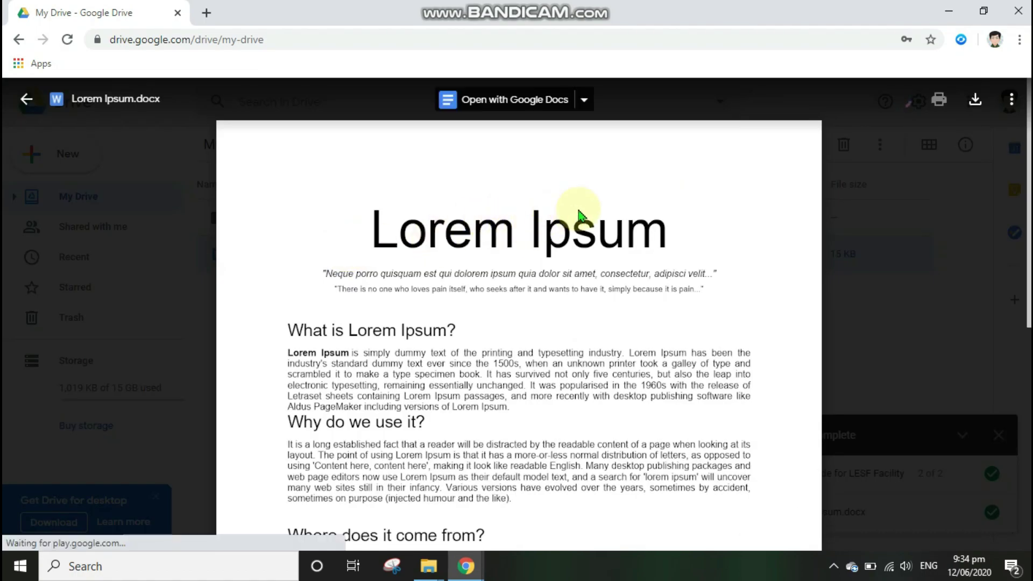
{"action": "scroll", "coordinate": [584, 232], "scroll_direction": "down", "scroll_amount": 4}
{"action": "scroll", "coordinate": [616, 311], "scroll_direction": "down", "scroll_amount": 3}
{"action": "scroll", "coordinate": [615, 311], "scroll_direction": "up", "scroll_amount": 7}
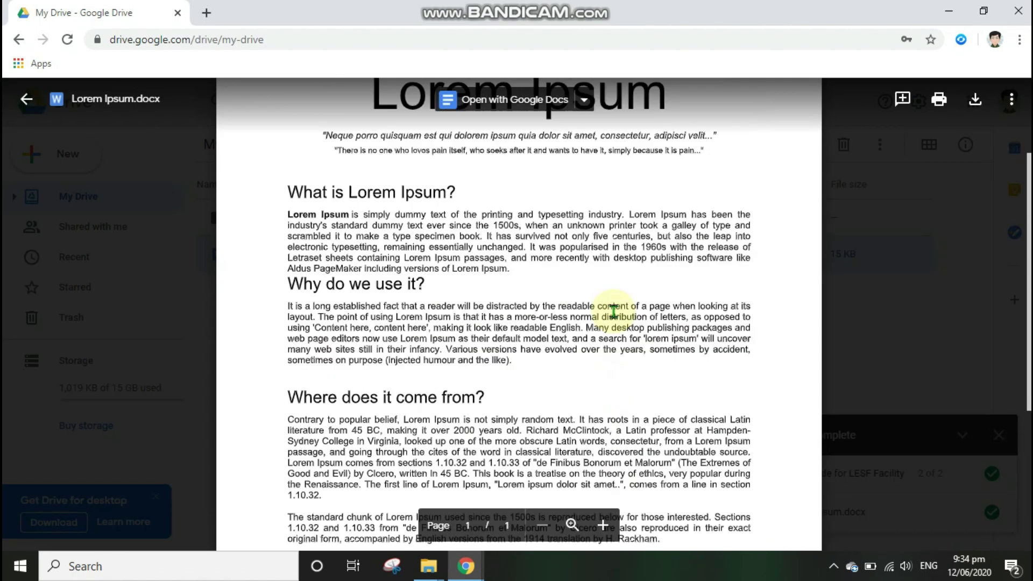
{"action": "left_click", "coordinate": [29, 99]}
{"action": "left_click", "coordinate": [316, 225]}
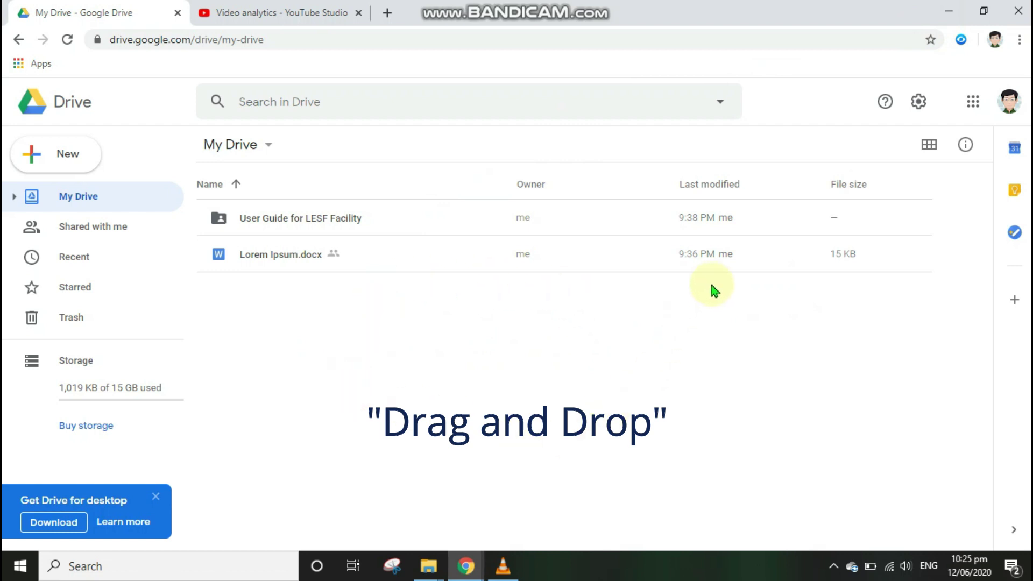
Step: Reduce the browser window to reach the desktop, drop the kenshinsaitama image into My Drive to upload it, and maximize the window again
{"action": "left_click", "coordinate": [983, 12]}
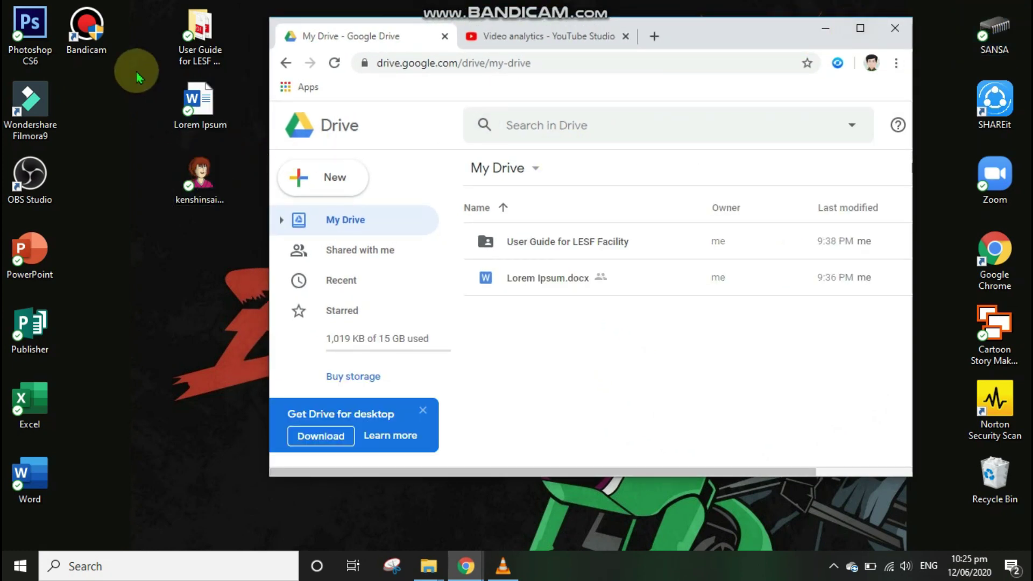
{"action": "left_click", "coordinate": [202, 177]}
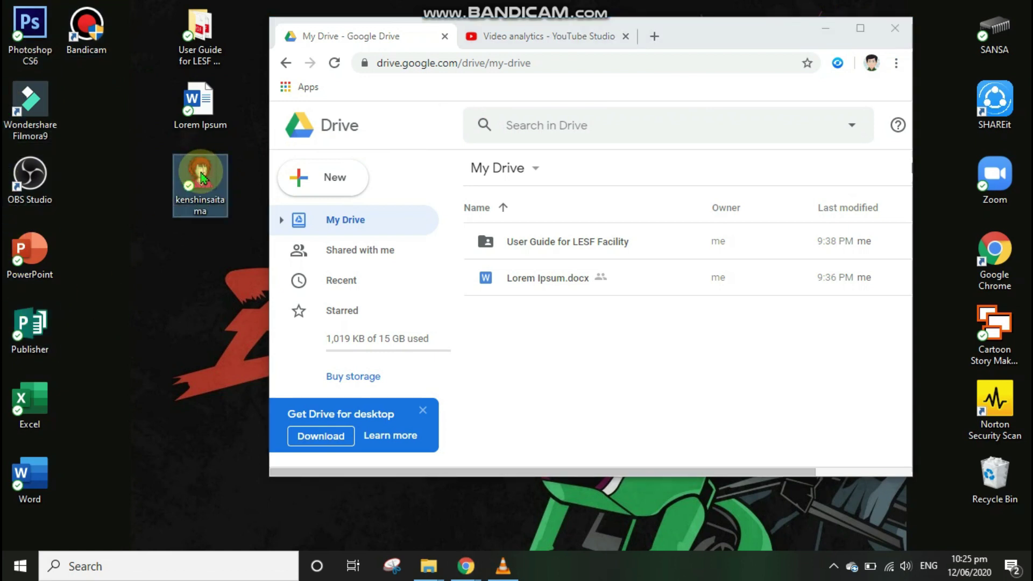
{"action": "left_click_drag", "start_coordinate": [207, 178], "coordinate": [590, 328]}
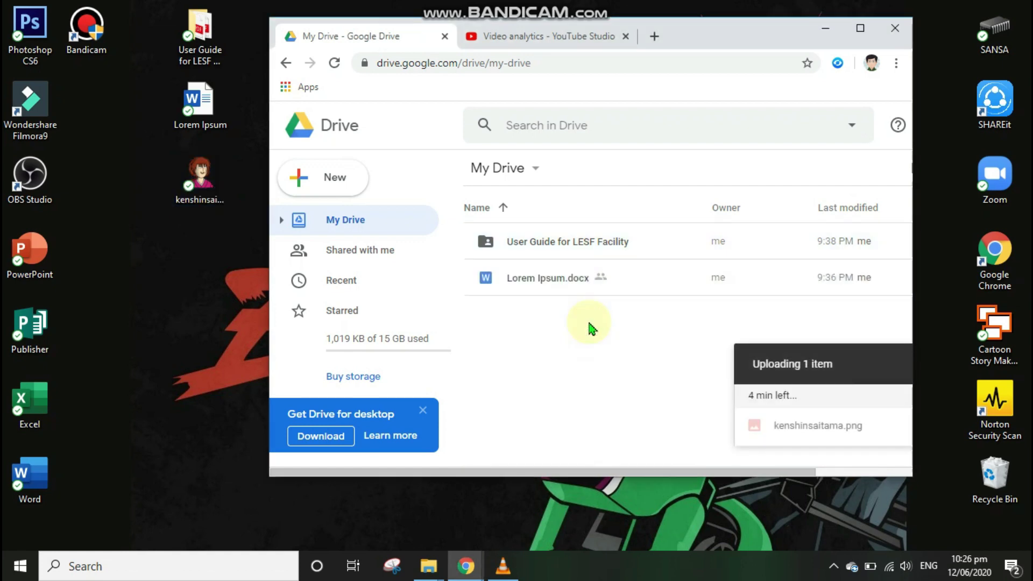
{"action": "left_click", "coordinate": [860, 30]}
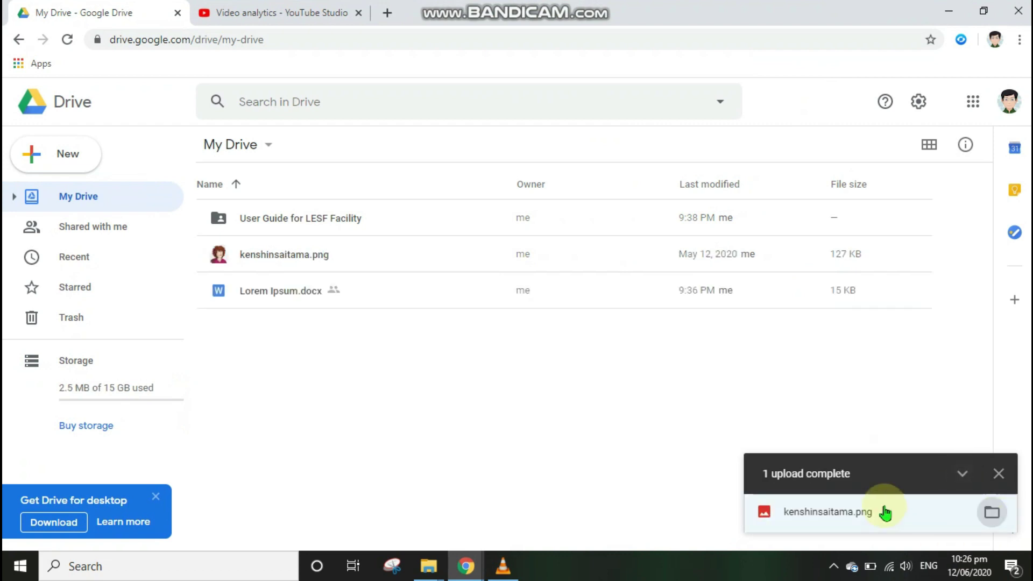
Step: Preview the uploaded kenshinsaitama.png, return to the file list, and dismiss the upload notification
{"action": "left_click", "coordinate": [273, 259]}
{"action": "double_click", "coordinate": [296, 258]}
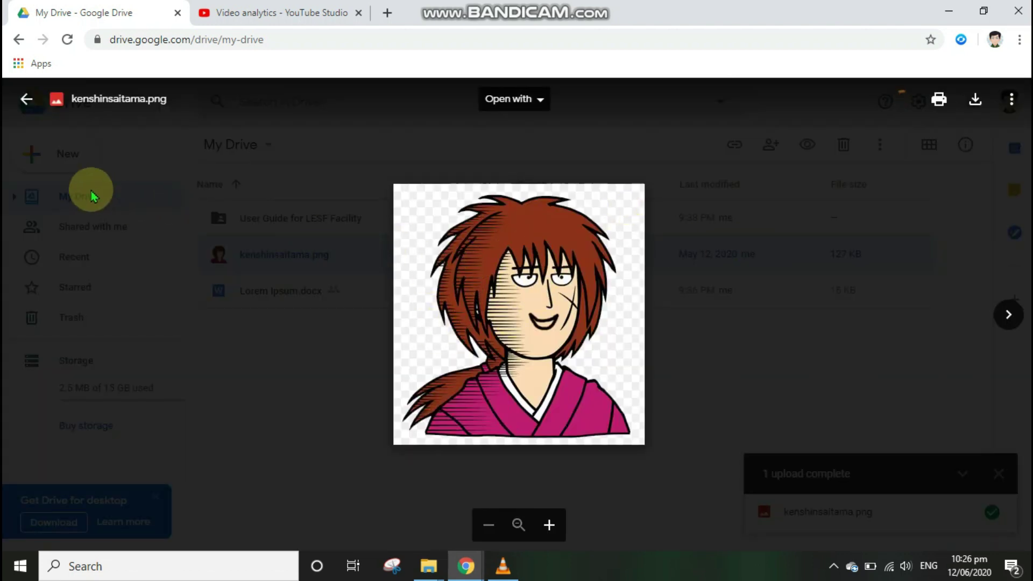
{"action": "left_click", "coordinate": [28, 99]}
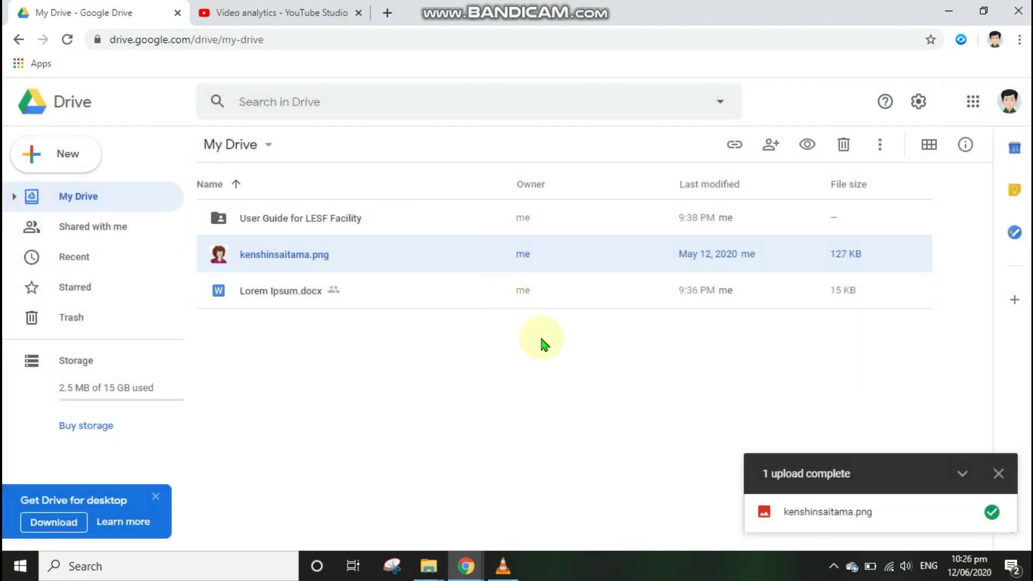
{"action": "left_click", "coordinate": [998, 474]}
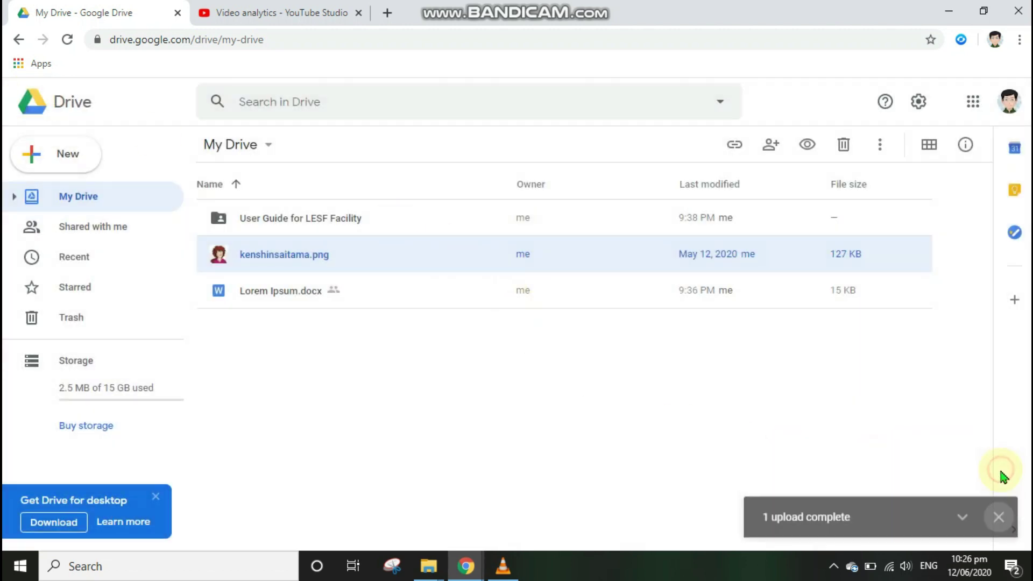
{"action": "left_click", "coordinate": [267, 362]}
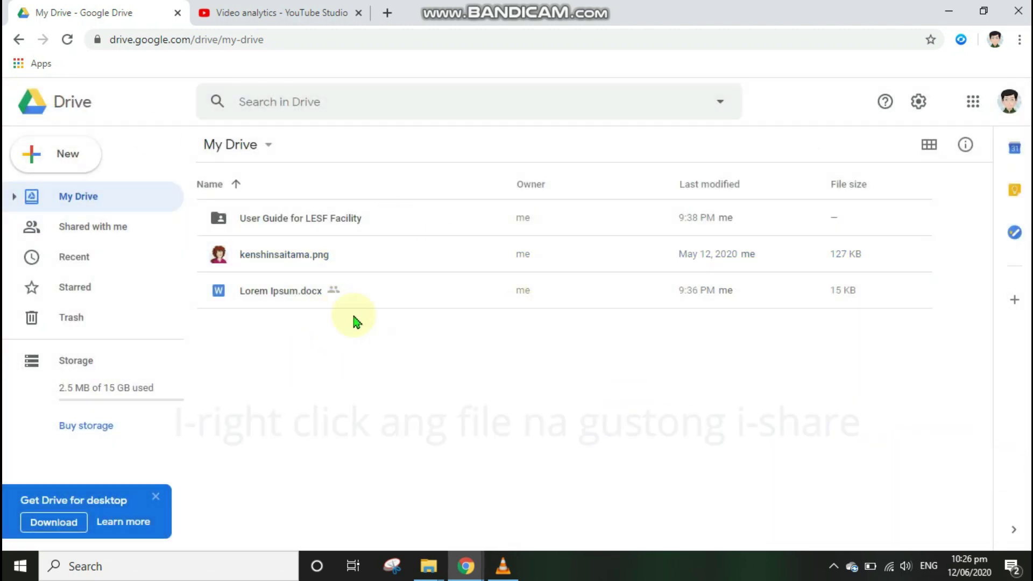
Step: Open the sharing settings of Lorem Ipsum.docx and dismiss the link sharing tip
{"action": "left_click", "coordinate": [316, 294]}
{"action": "right_click", "coordinate": [317, 297]}
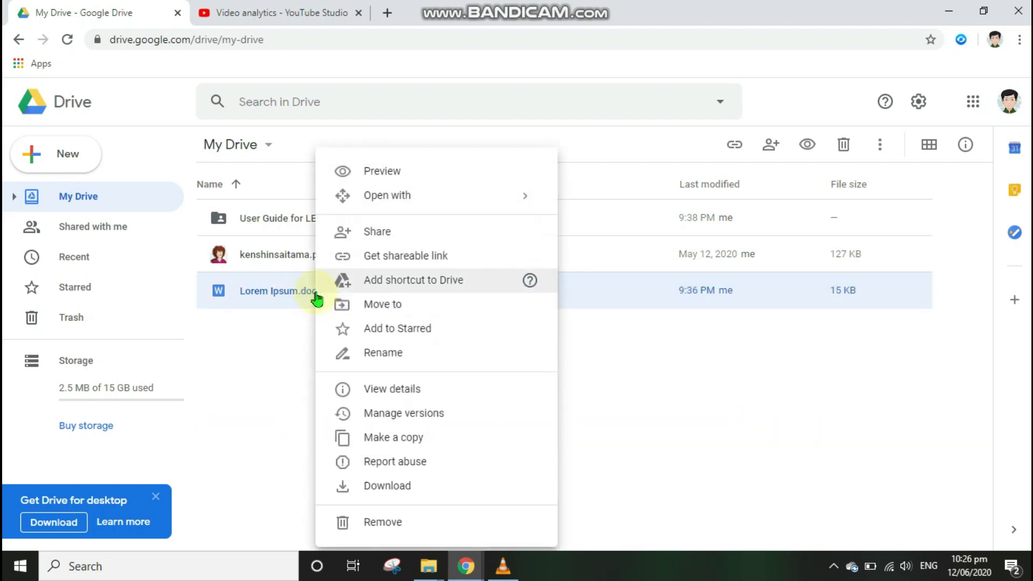
{"action": "left_click", "coordinate": [398, 232]}
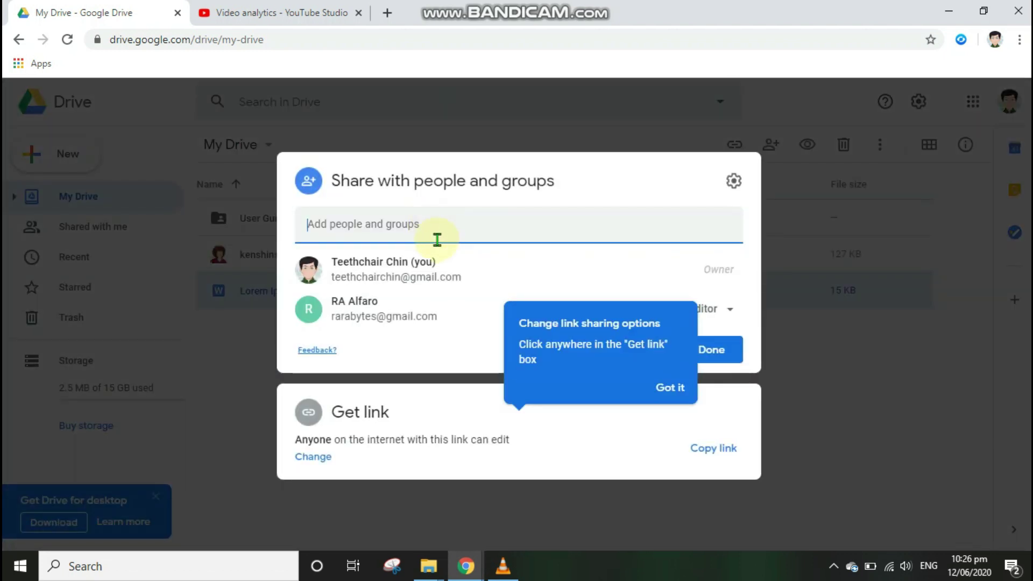
{"action": "left_click", "coordinate": [667, 387]}
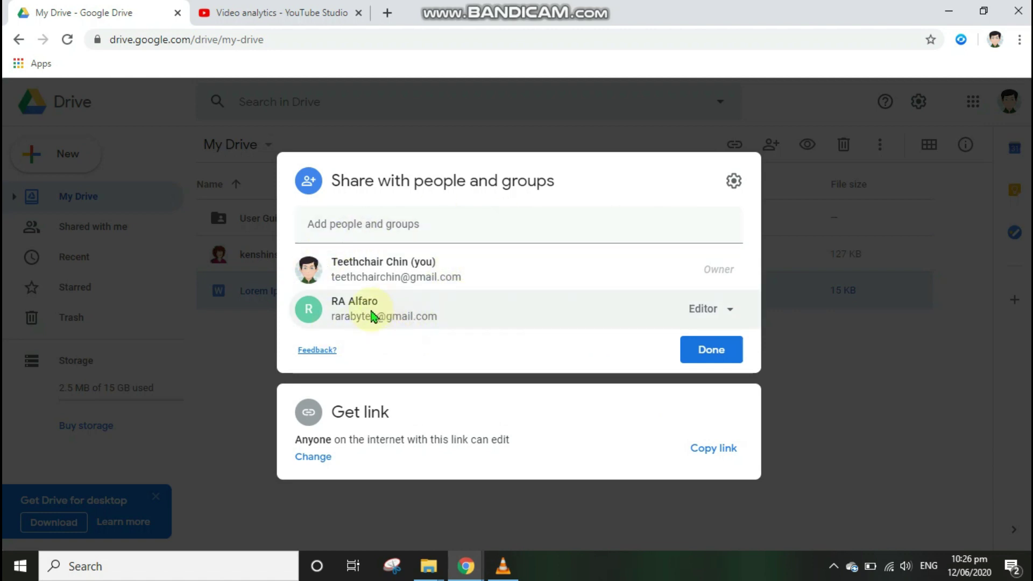
Step: Add the second suggested contact as a recipient of Lorem Ipsum.docx and write the message "hi this is my file."
{"action": "left_click", "coordinate": [388, 230]}
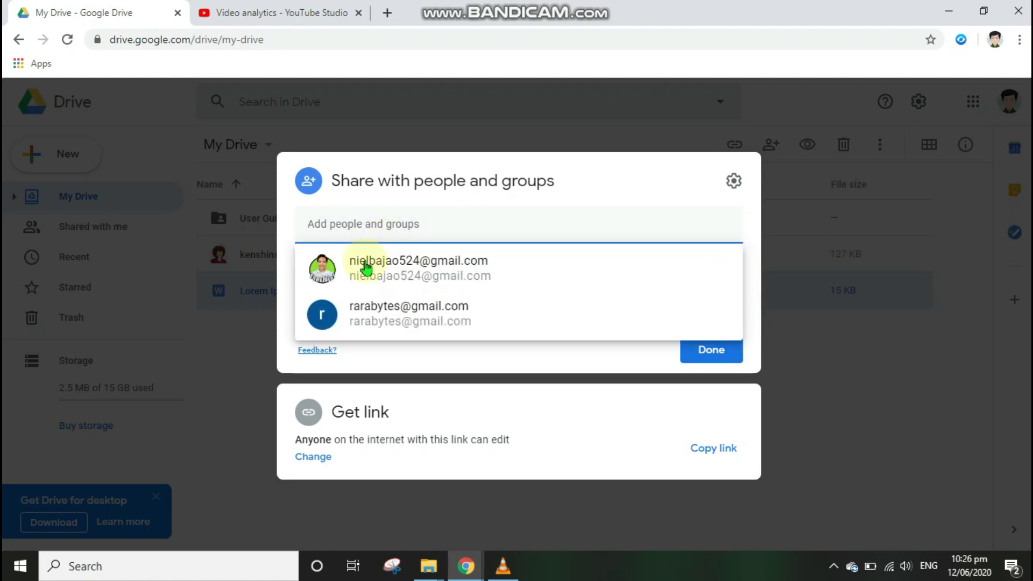
{"action": "left_click", "coordinate": [364, 314]}
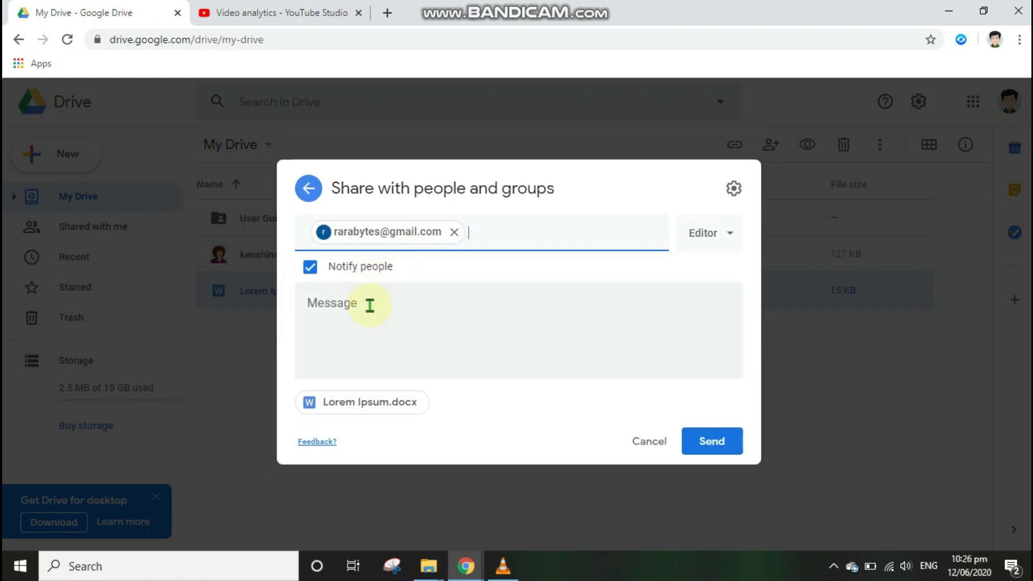
{"action": "left_click", "coordinate": [369, 305]}
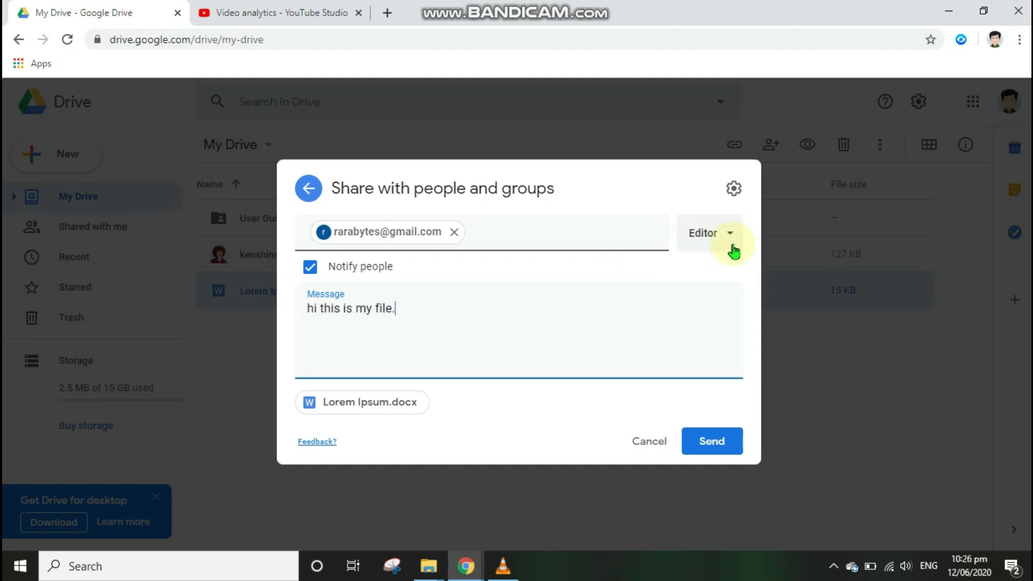
Step: Check the available permission roles, keep the recipient as Editor, and send the sharing invitation for Lorem Ipsum.docx
{"action": "left_click", "coordinate": [728, 246]}
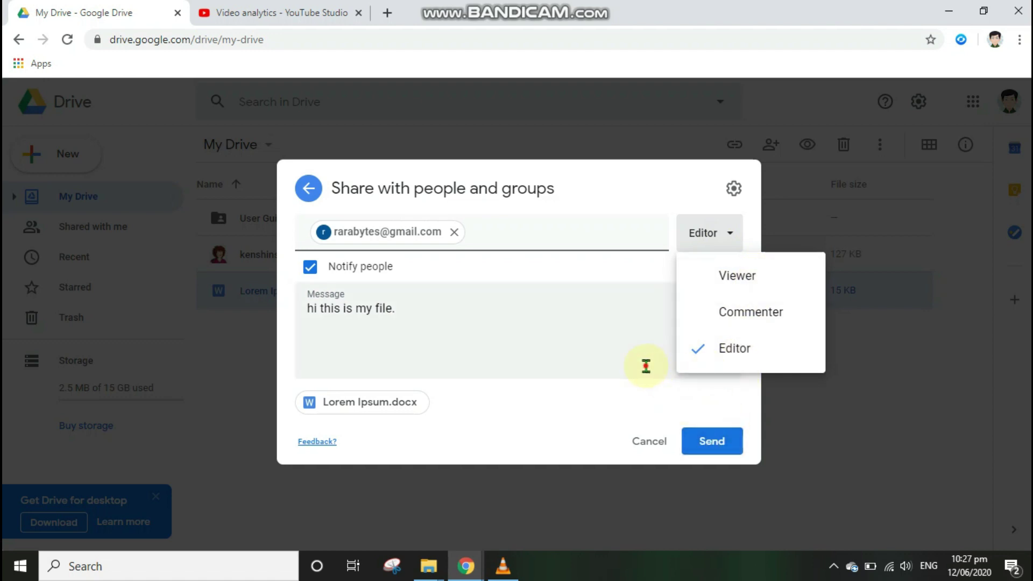
{"action": "left_click", "coordinate": [648, 365]}
{"action": "left_click", "coordinate": [706, 450]}
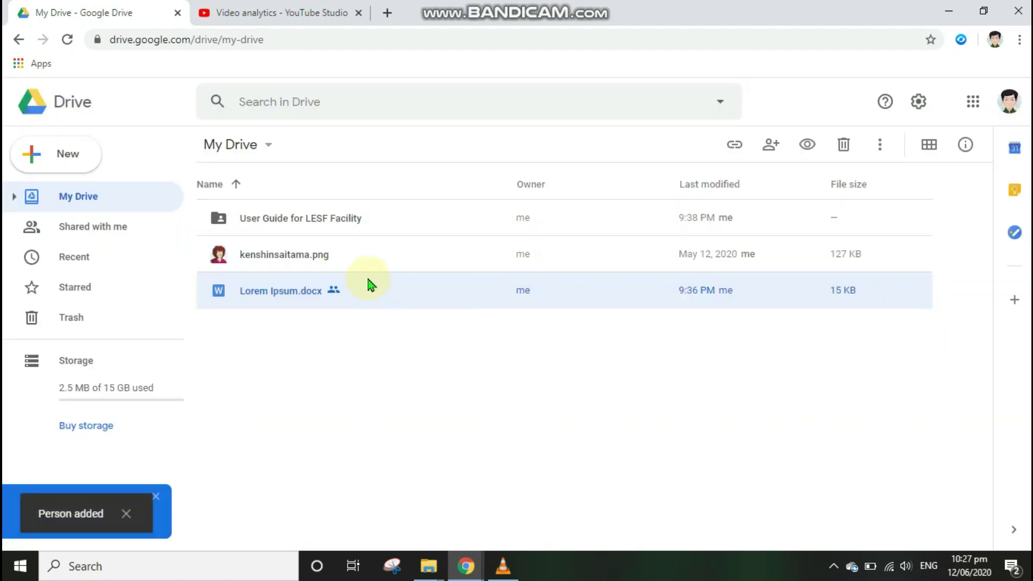
Step: Reopen the sharing settings of Lorem Ipsum.docx, dismissing the sharing restrictions tip, and open its link access settings for changing
{"action": "right_click", "coordinate": [371, 284]}
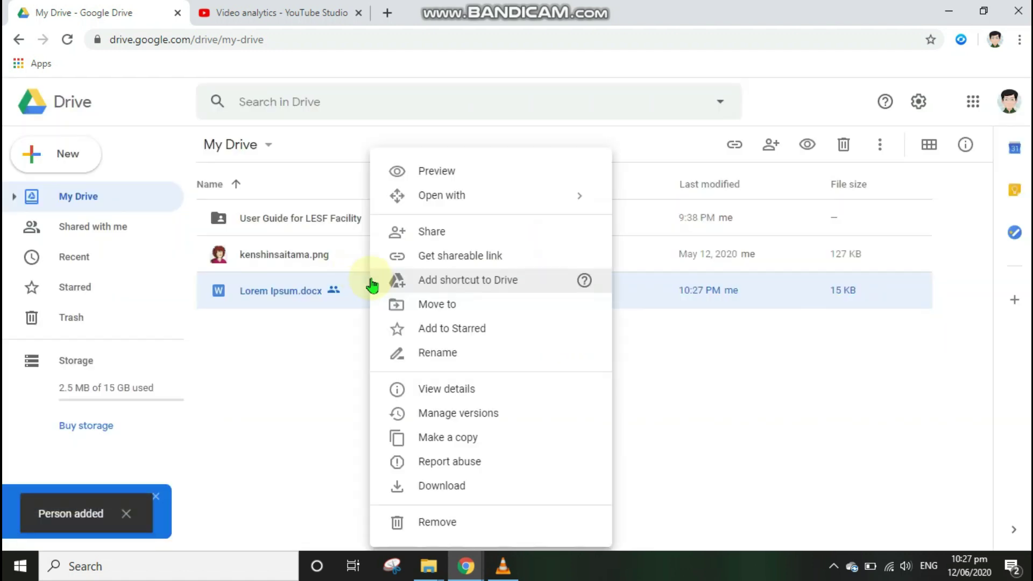
{"action": "left_click", "coordinate": [463, 233]}
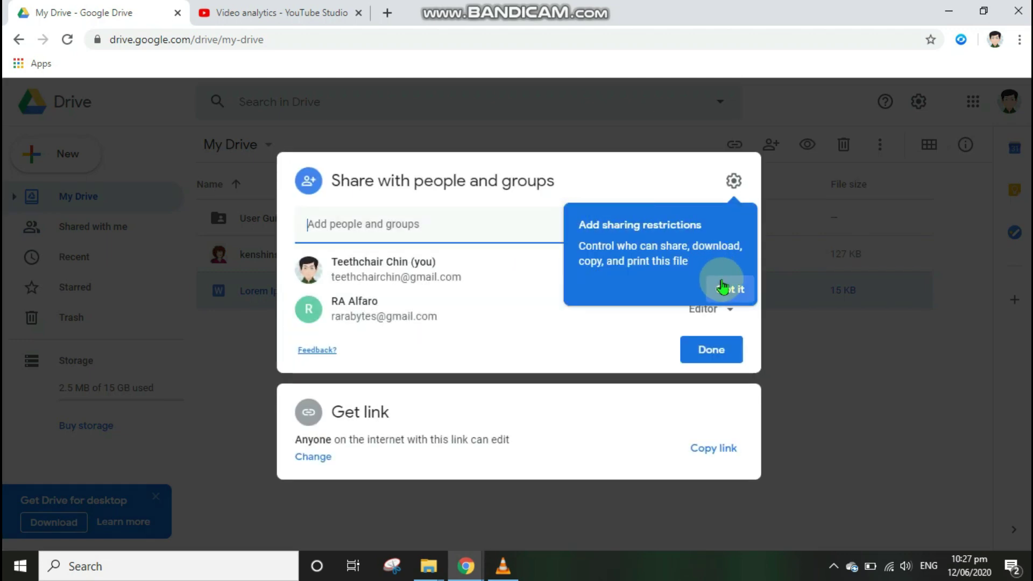
{"action": "left_click", "coordinate": [726, 288]}
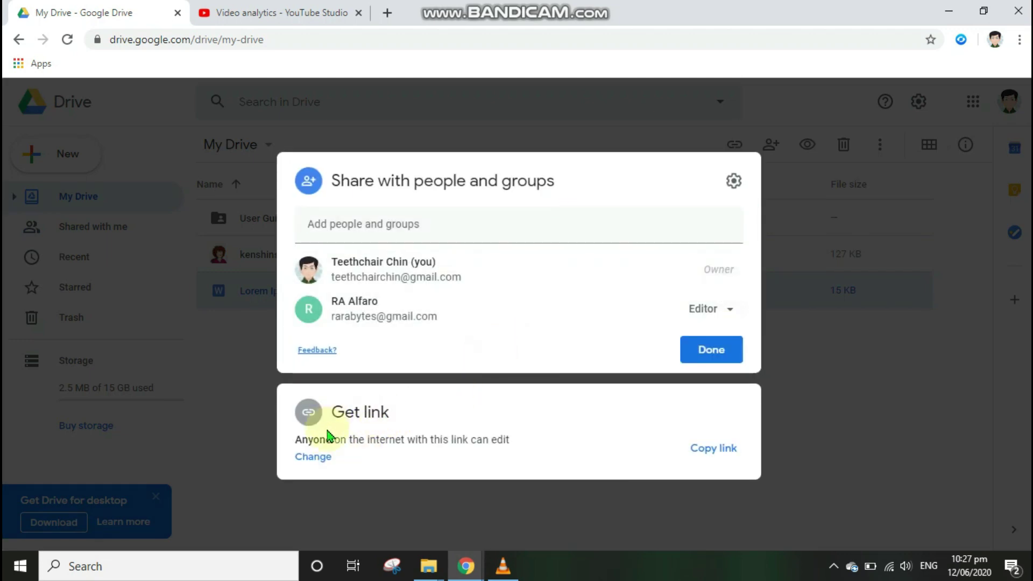
{"action": "left_click", "coordinate": [313, 457]}
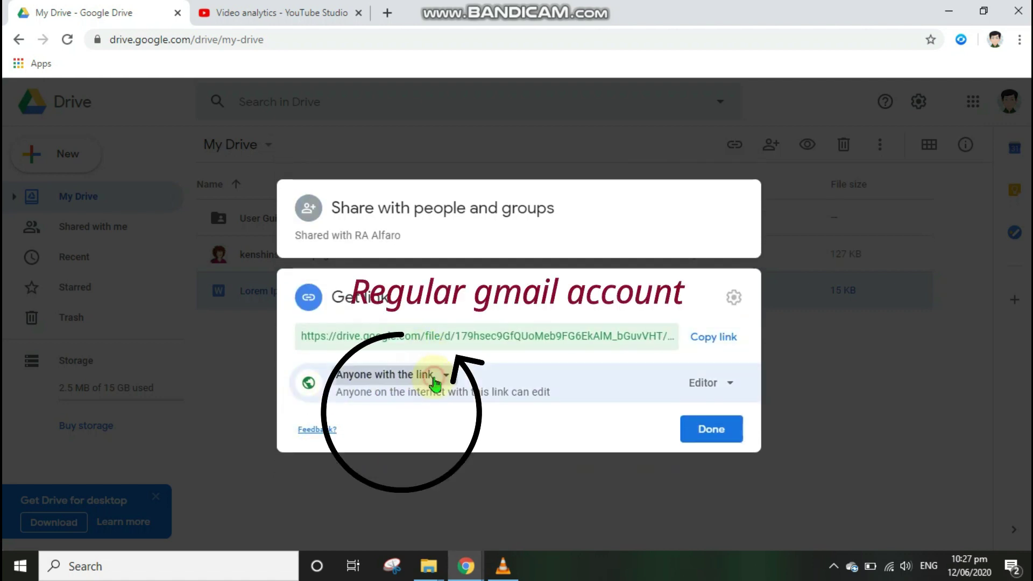
Step: Switch the link access of Lorem Ipsum.docx to Restricted, and set it back to Anyone with the link
{"action": "left_click", "coordinate": [435, 383]}
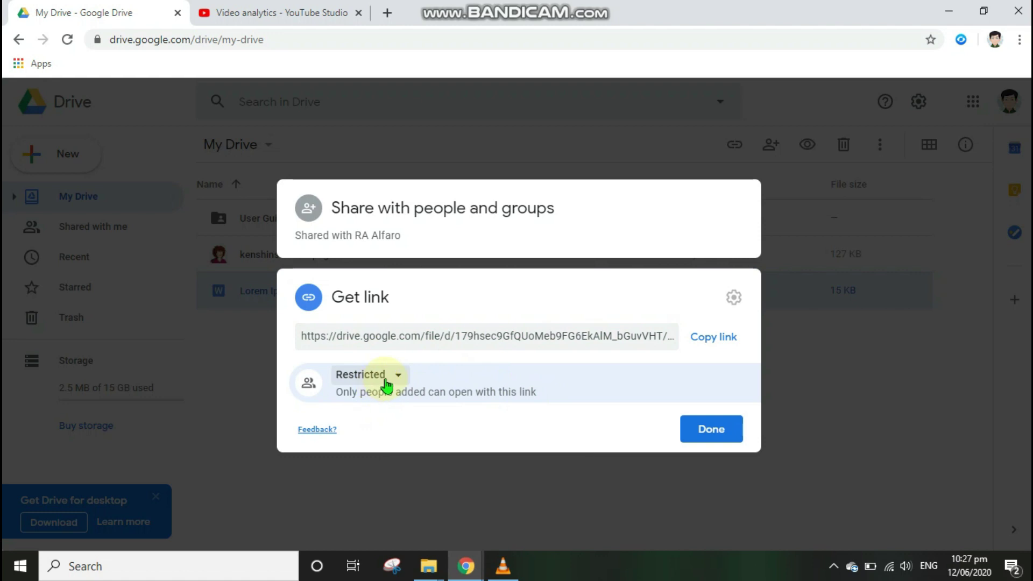
{"action": "left_click", "coordinate": [395, 378]}
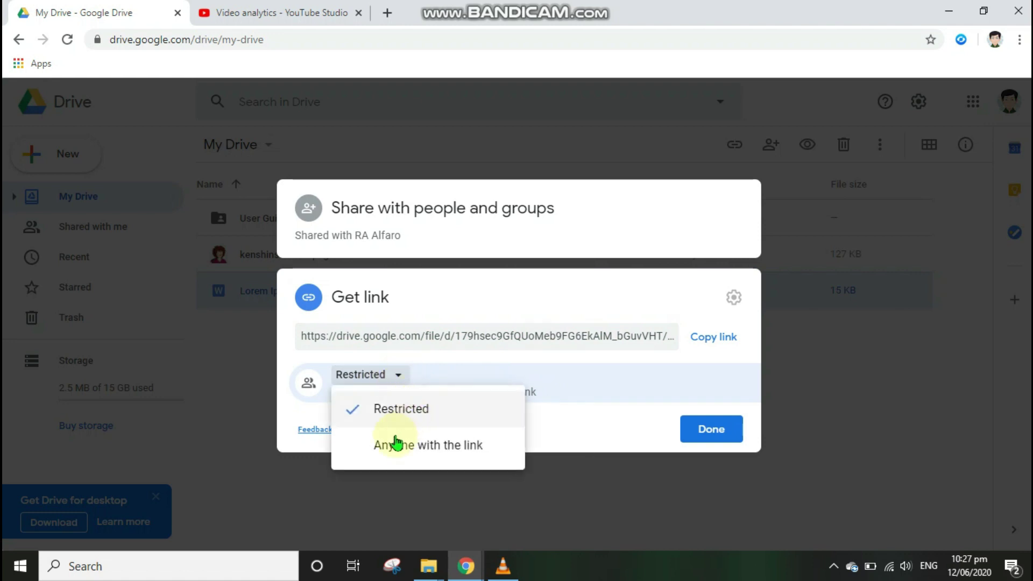
{"action": "left_click", "coordinate": [395, 440]}
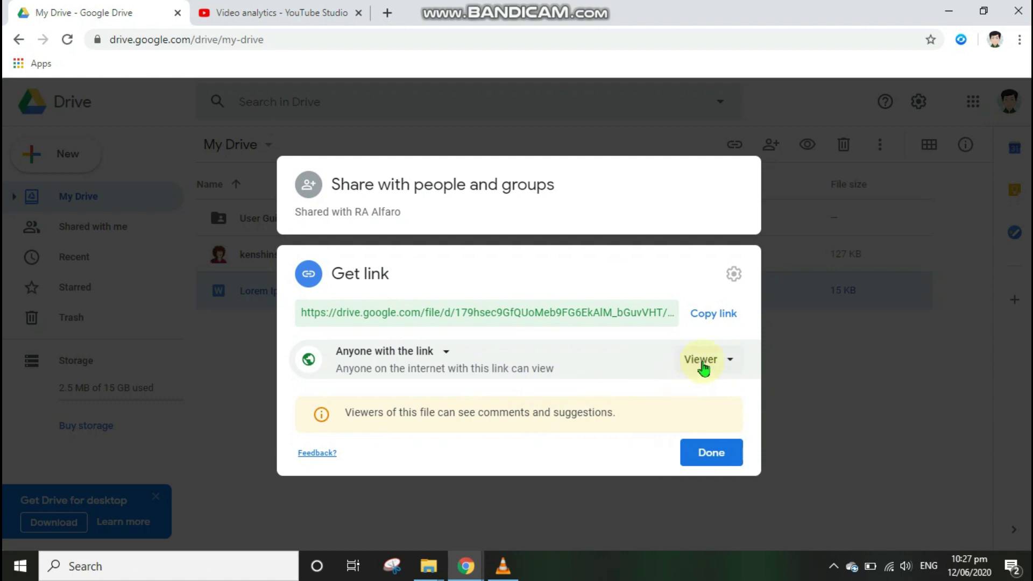
Step: Keep the link role as Viewer after checking the role options, and copy the sharing link before closing the settings
{"action": "left_click", "coordinate": [731, 361]}
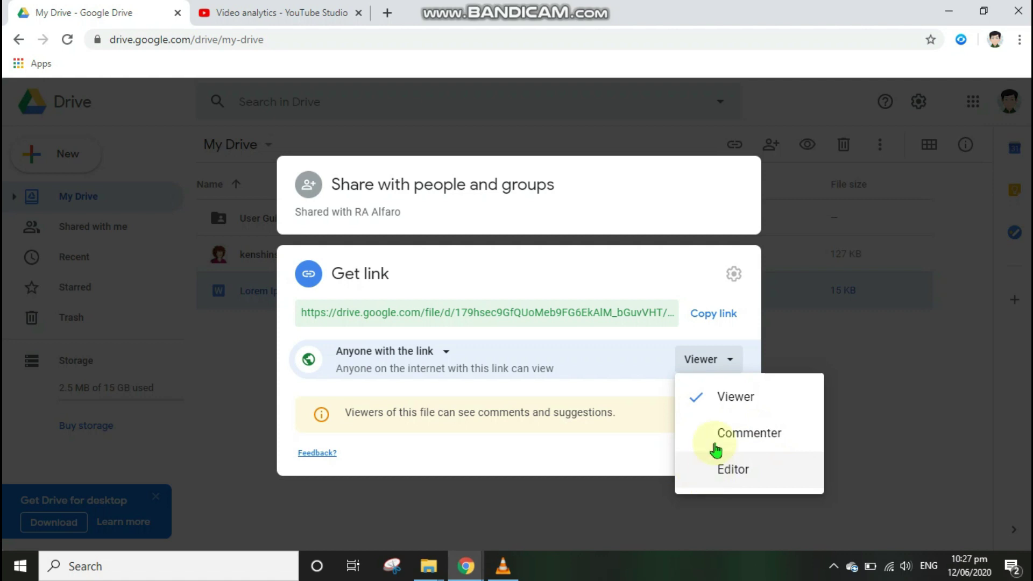
{"action": "left_click", "coordinate": [716, 339]}
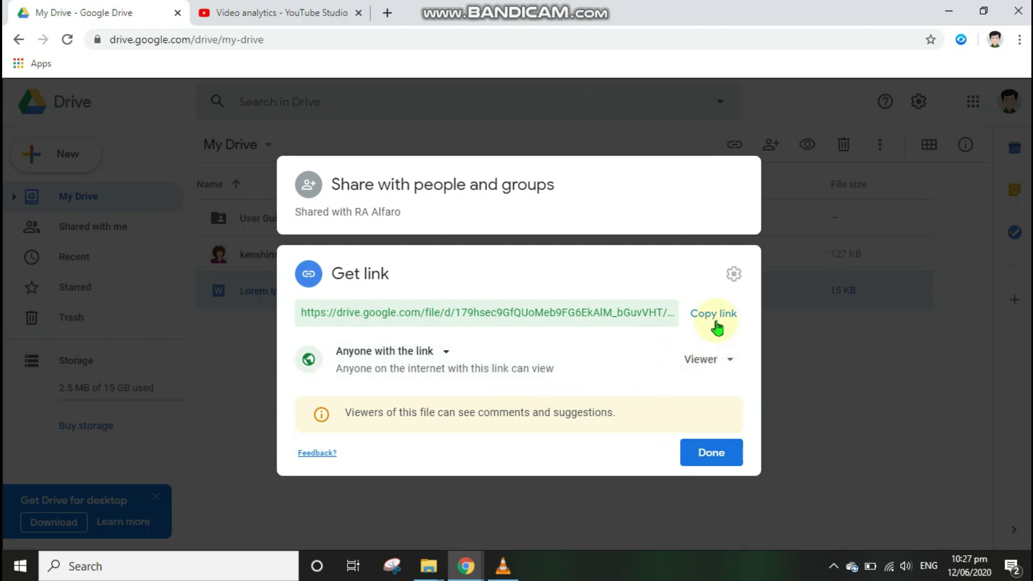
{"action": "left_click", "coordinate": [715, 317]}
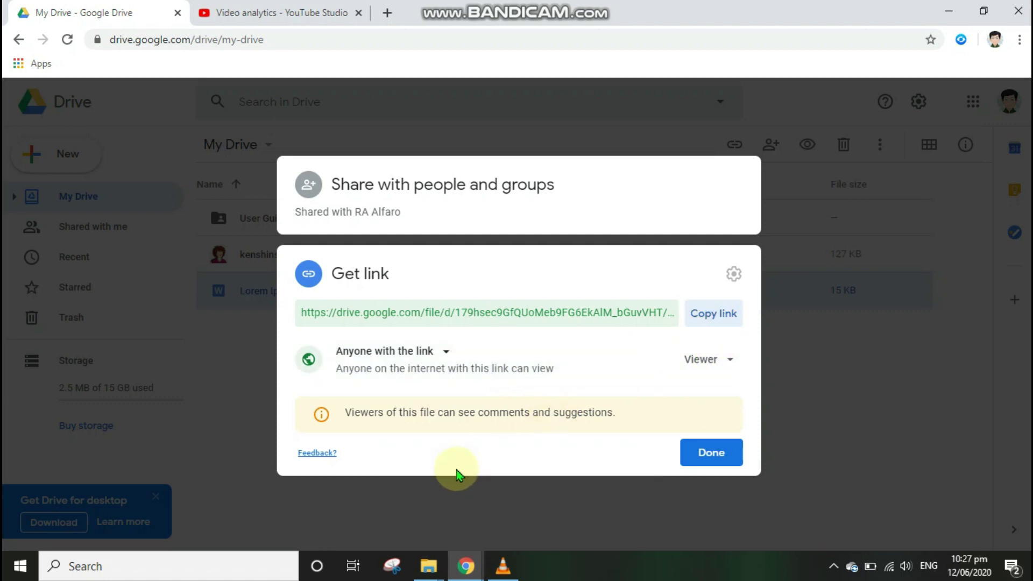
{"action": "left_click", "coordinate": [696, 454]}
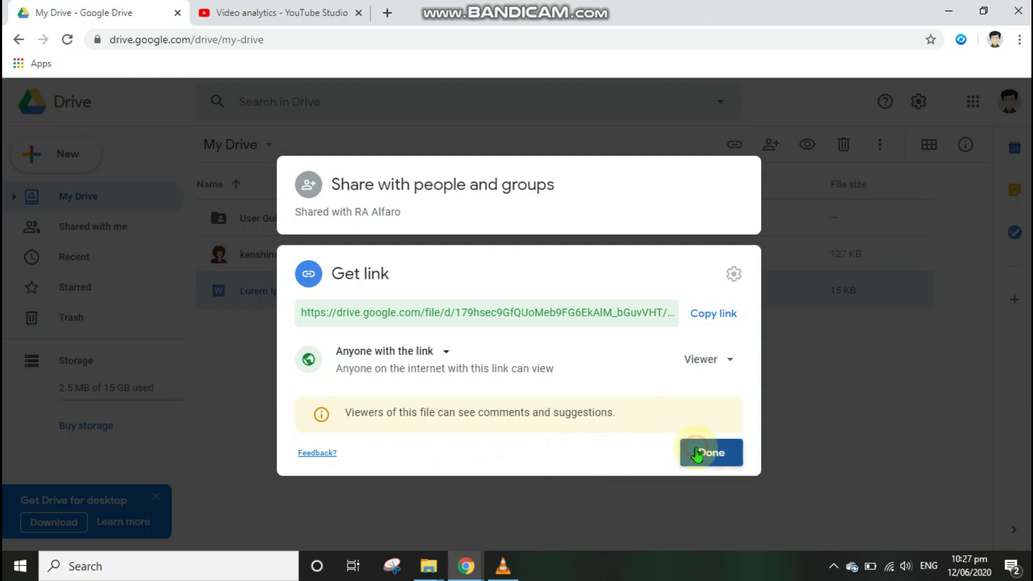
Step: Open a new incognito window and load the copied sharing link of Lorem Ipsum.docx in it
{"action": "left_click", "coordinate": [419, 42]}
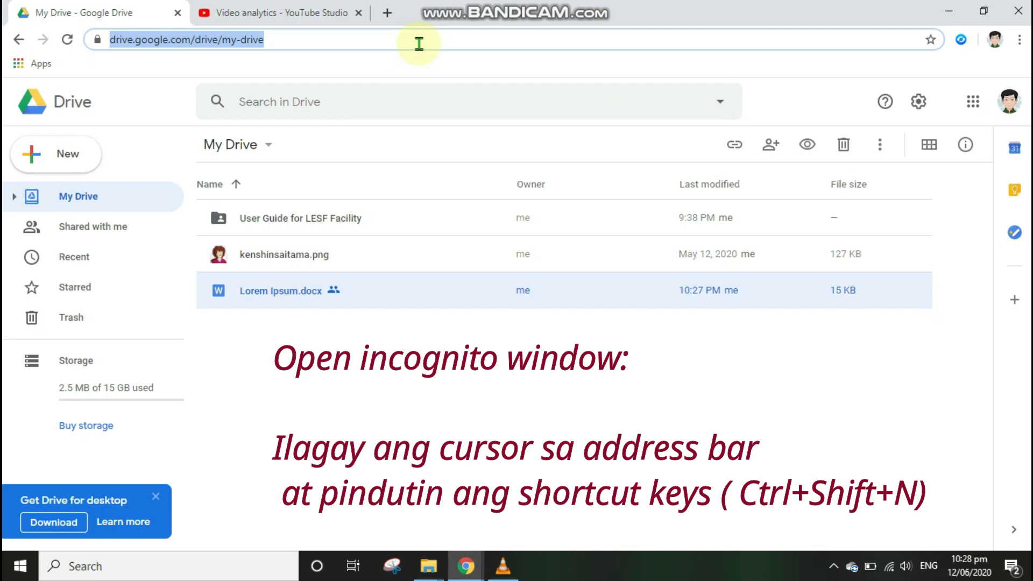
{"action": "key", "text": "ctrl+shift+n"}
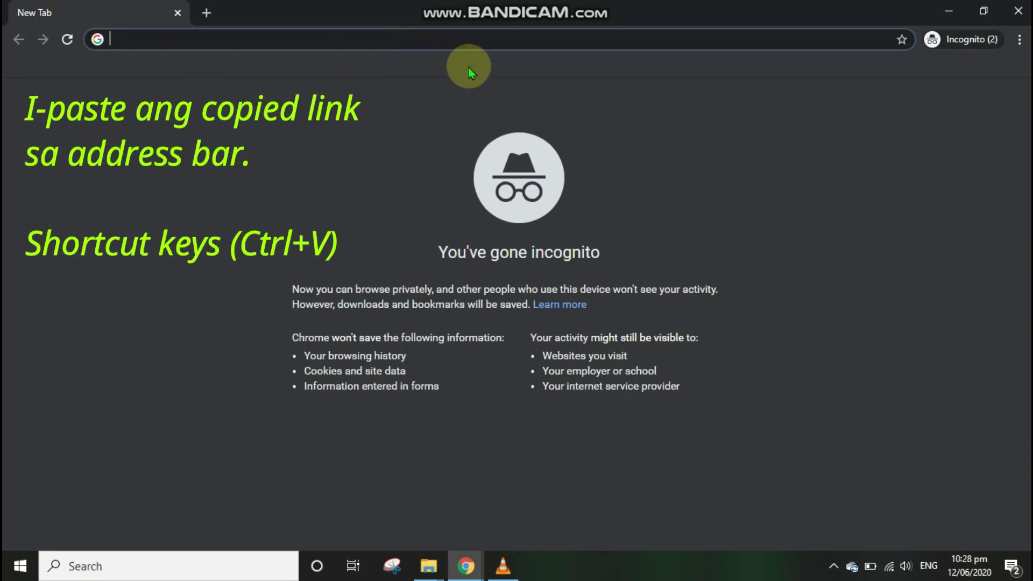
{"action": "key", "text": "ctrl+v"}
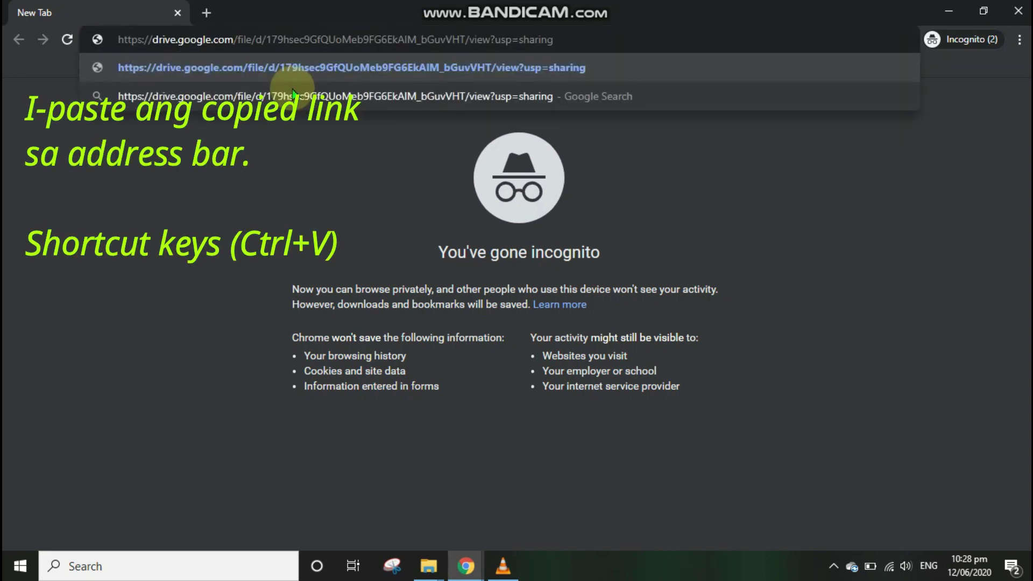
{"action": "key", "text": "Return"}
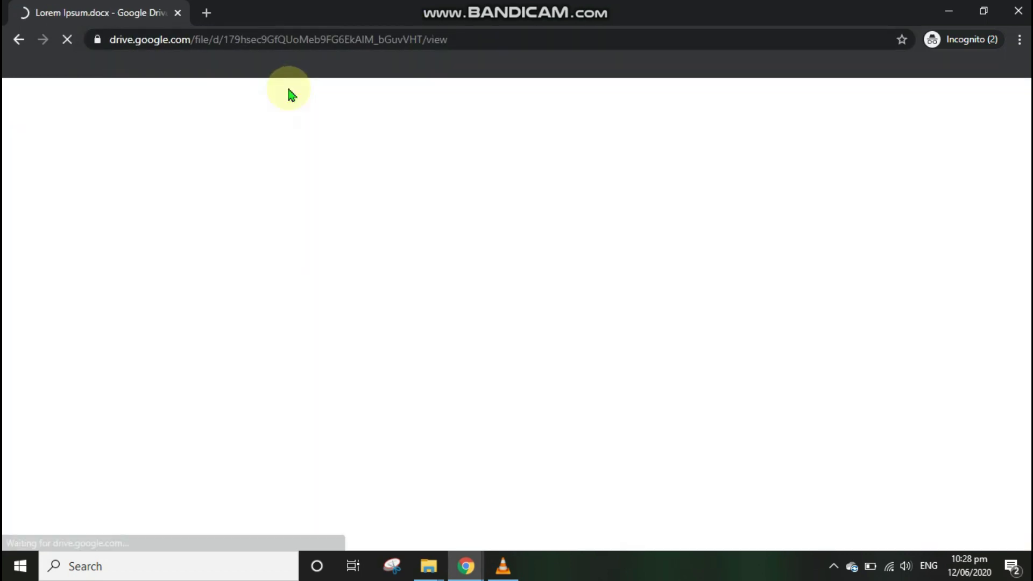